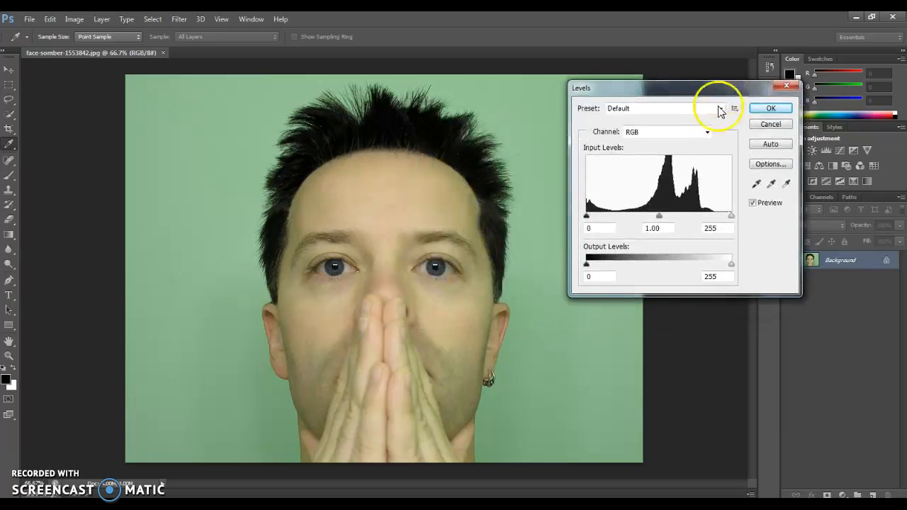
Apply a Levels adjustment to the portrait with the white input level at 224 and the black input level at 0
left_click_drag(732, 216, 713, 216)
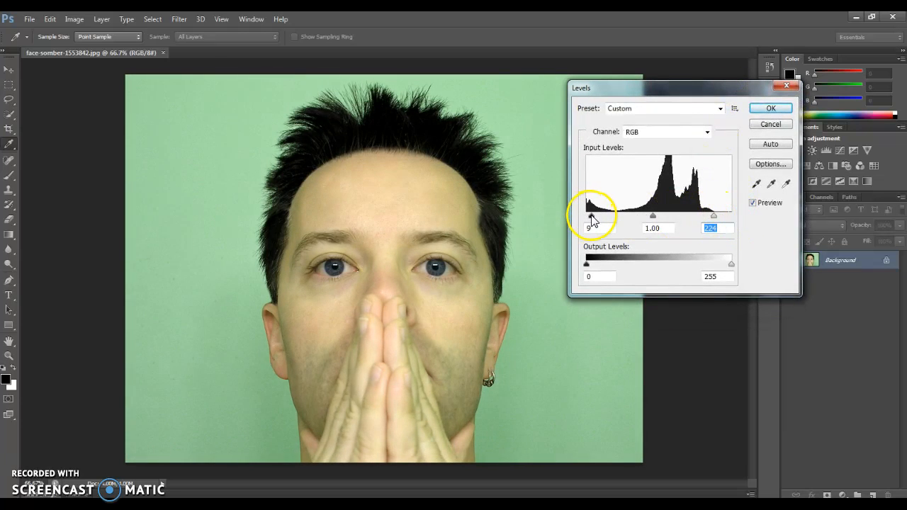
left_click(586, 216)
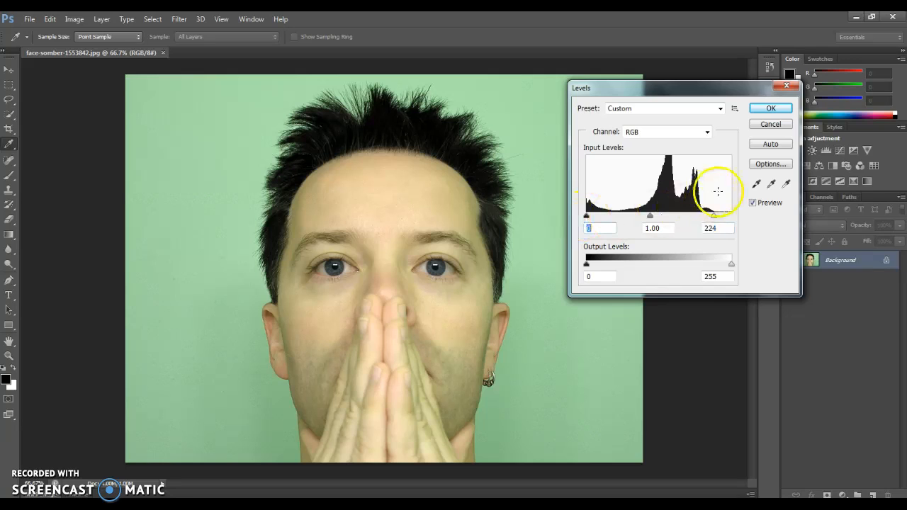
left_click(771, 109)
Activate the Dodge tool and resize its brush to 250 px
key("z")
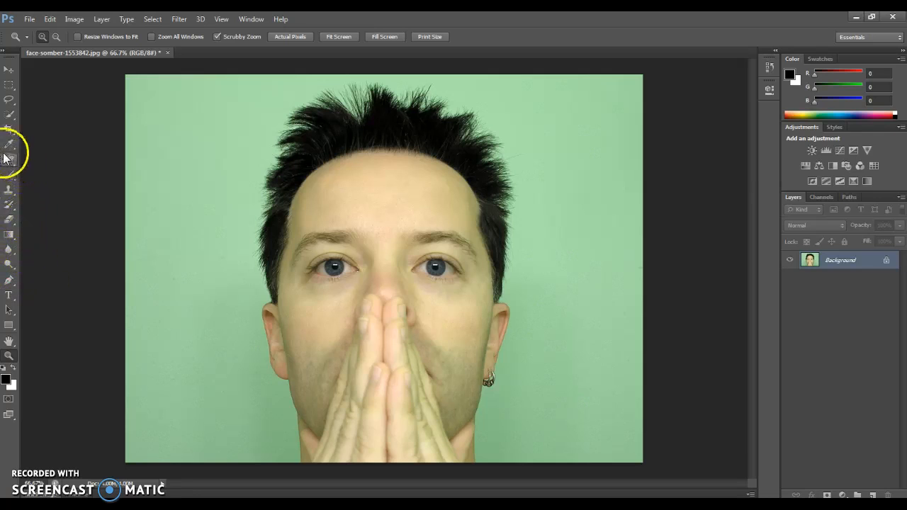
left_click(8, 271)
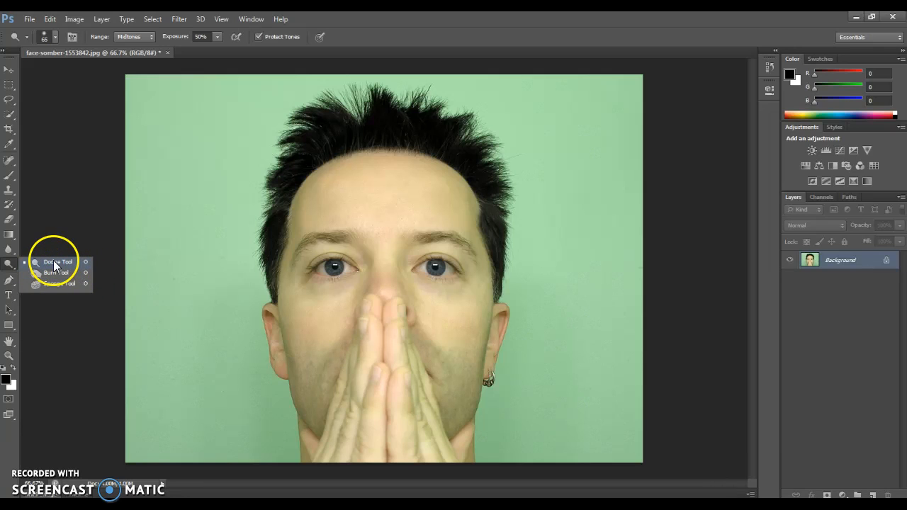
left_click(56, 262)
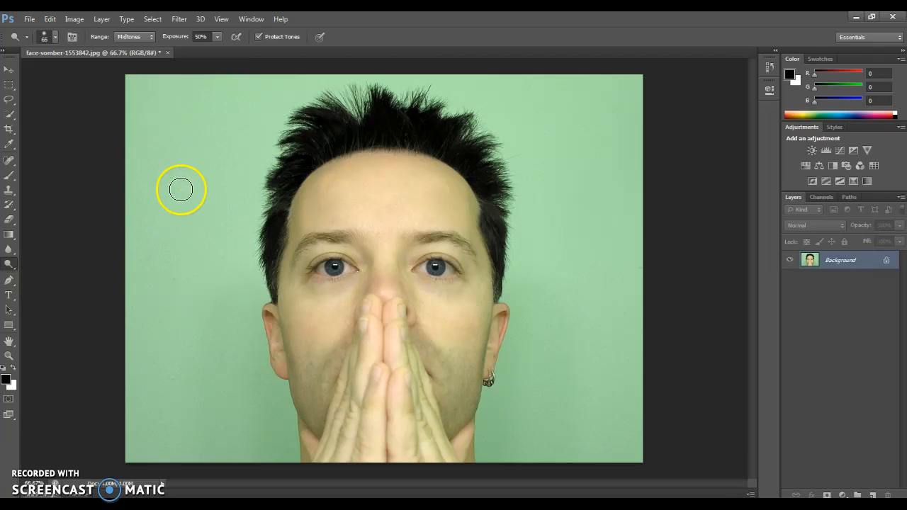
key("bracketright")
key("bracketright")
key("bracketright")
key("bracketright")
key("bracketright")
key("bracketright")
key("bracketright")
key("bracketright")
key("bracketright")
key("bracketright")
key("bracketright")
key("bracketright")
key("bracketleft")
key("bracketleft")
key("bracketleft")
key("bracketleft")
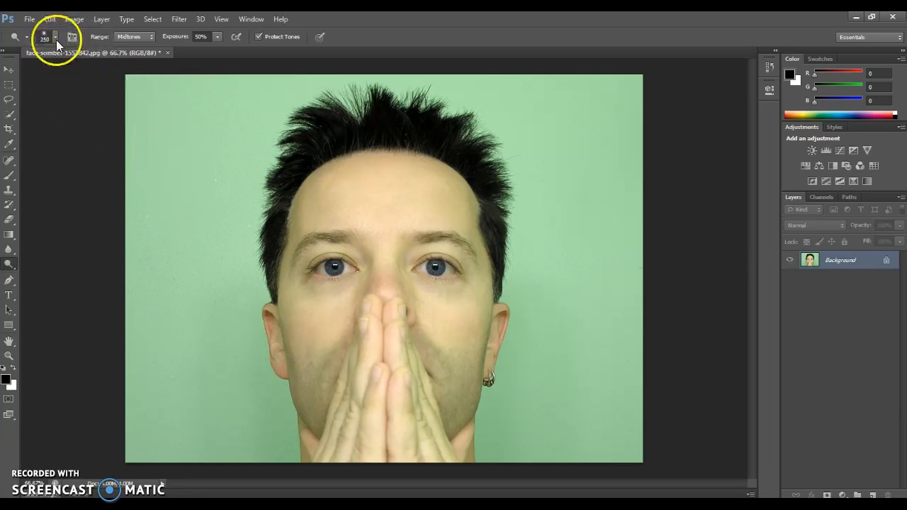
Set the Dodge tool to 0% hardness, 88% exposure and the Midtones range
left_click(56, 40)
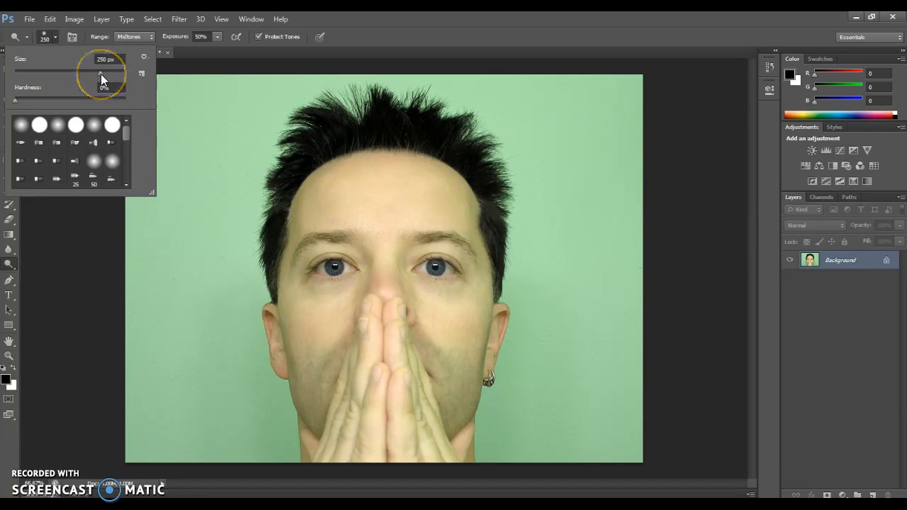
left_click(17, 102)
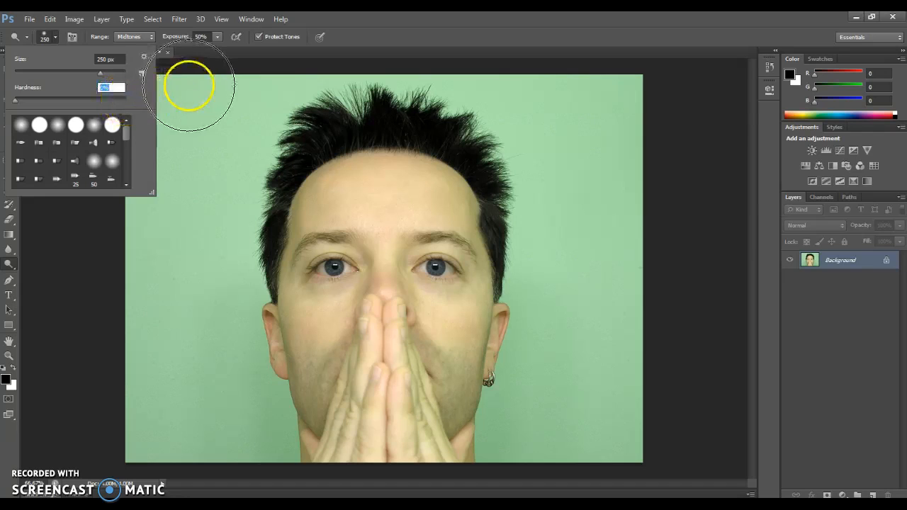
left_click(217, 36)
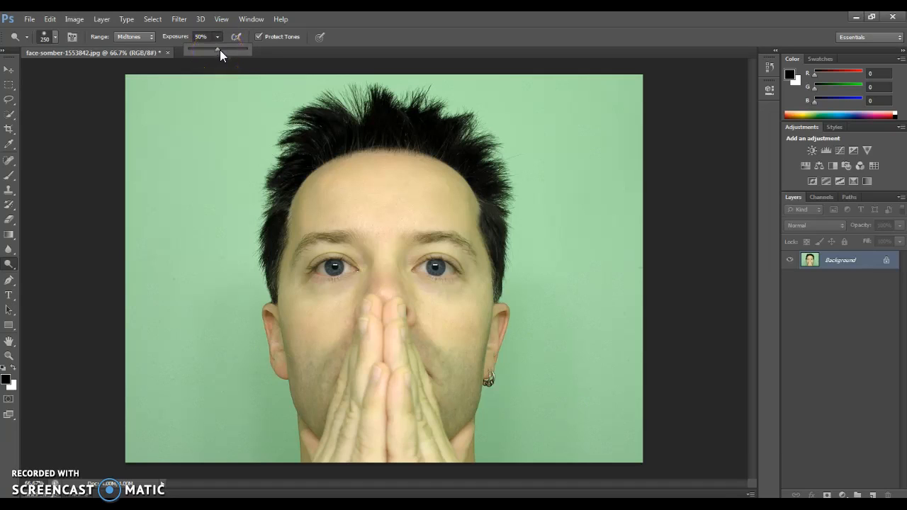
left_click_drag(218, 50, 239, 51)
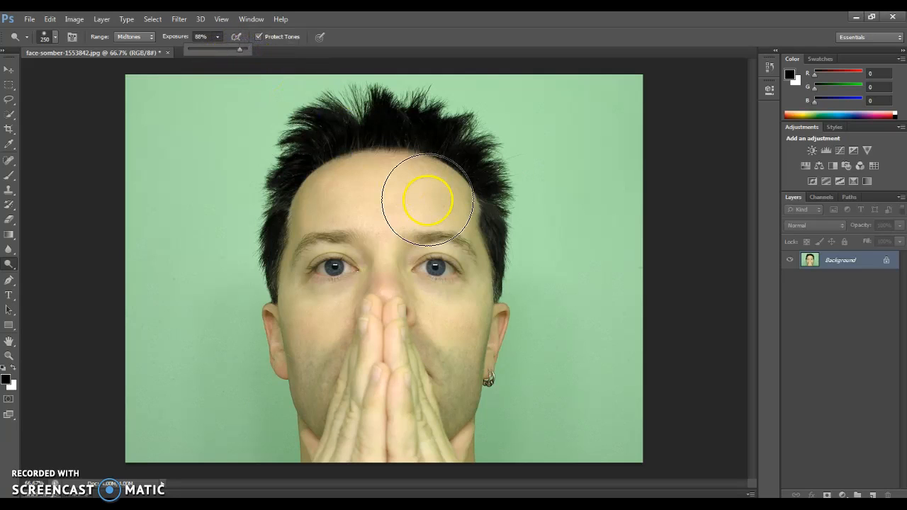
mouse_move(427, 200)
left_mouse_down()
mouse_move(415, 184)
mouse_move(417, 216)
left_mouse_up()
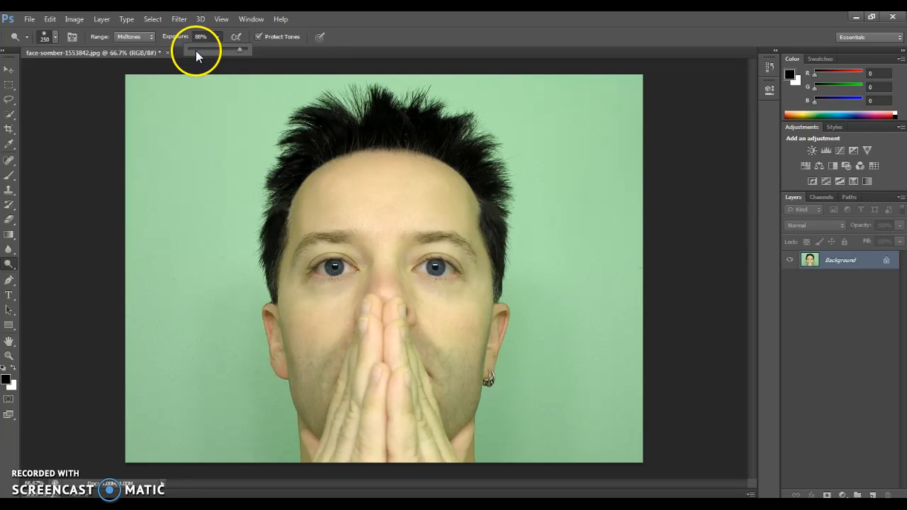
left_click(150, 39)
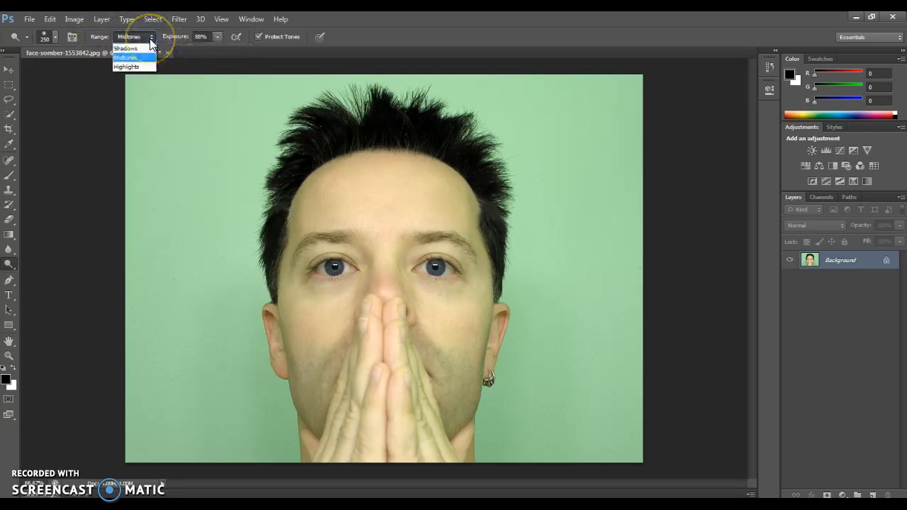
left_click(138, 58)
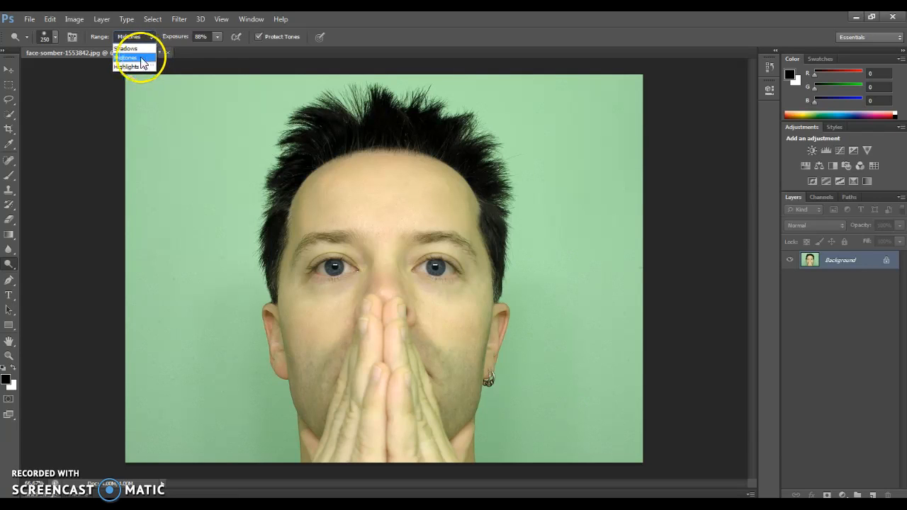
left_click(146, 58)
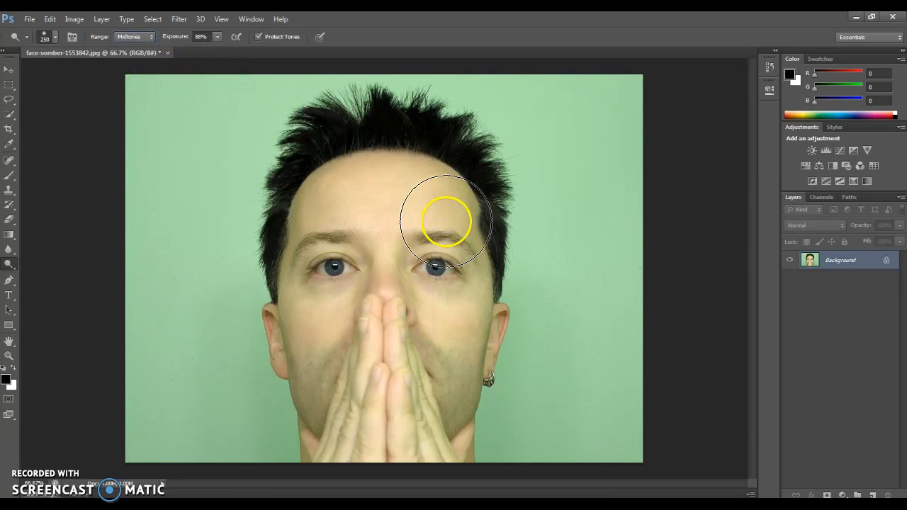
Dodge a spot on the green background to the right of the head and enlarge the brush to 600 px
left_click(587, 203)
key("bracketright")
key("bracketright")
key("bracketright")
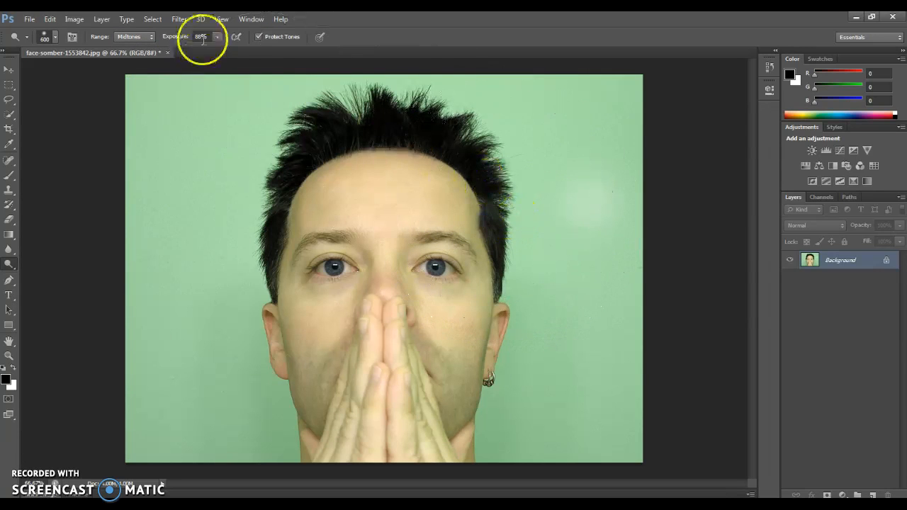
Dodge the midtones over the right half of the face in the photo, from the forehead down to the jaw
left_click(457, 198)
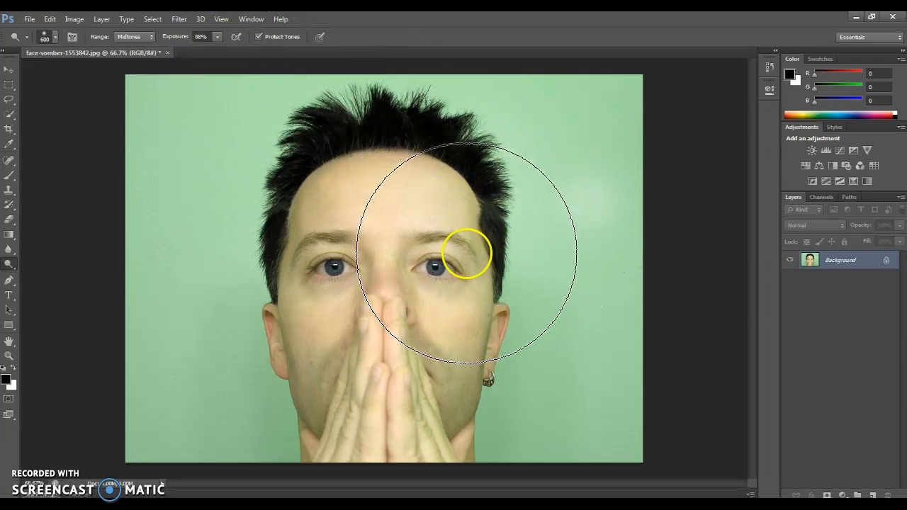
left_click(468, 256)
left_click(468, 328)
left_click(471, 383)
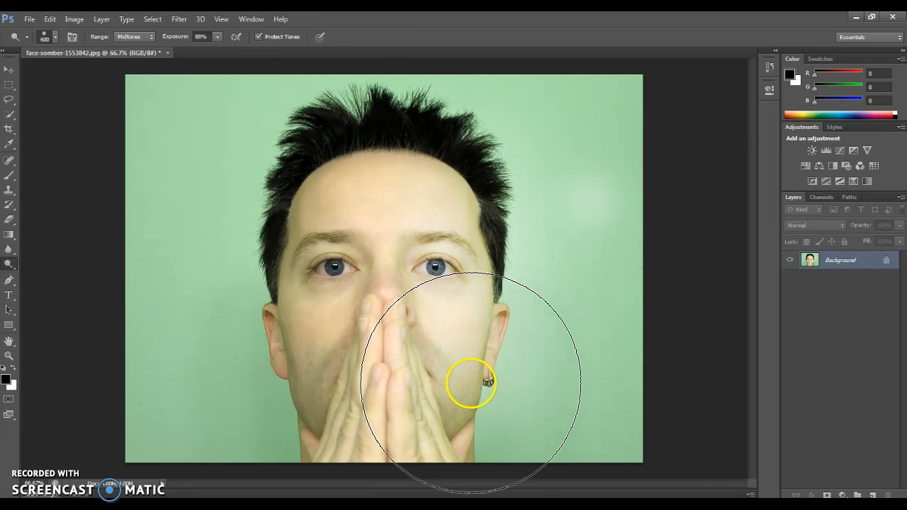
left_click(434, 147)
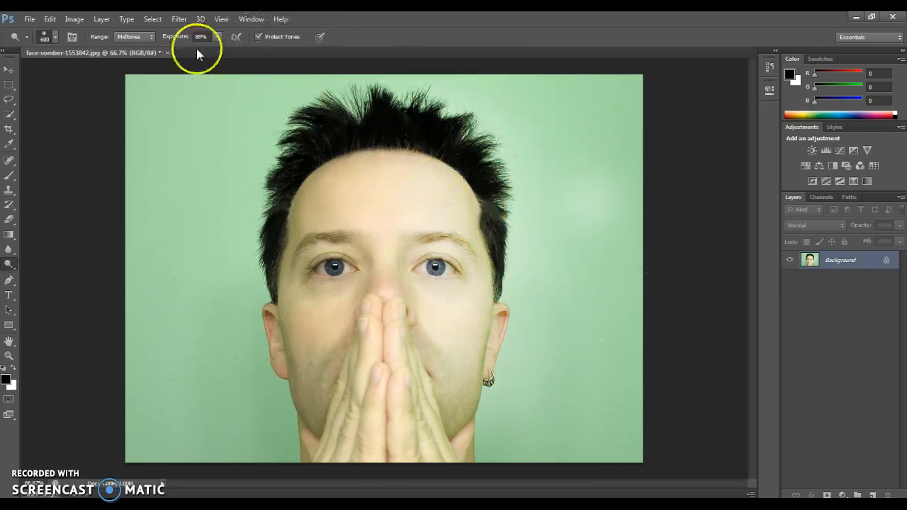
Switch the dodging range to Highlights and lighten the right side of the forehead, cheek and hands
left_click(145, 37)
left_click(141, 67)
left_click(425, 188)
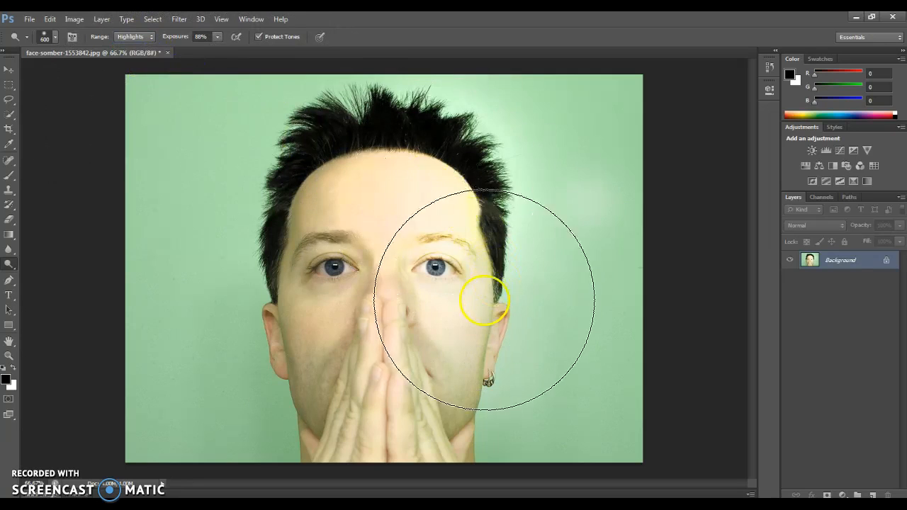
left_click(476, 322)
left_click(444, 436)
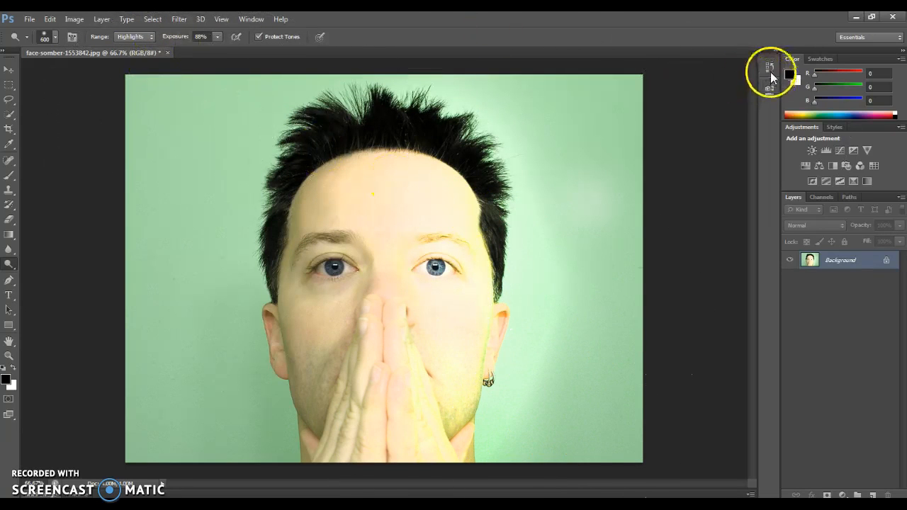
Switch the dodging range to Shadows and lighten the right cheek, jaw and forehead in the photo
left_click(149, 36)
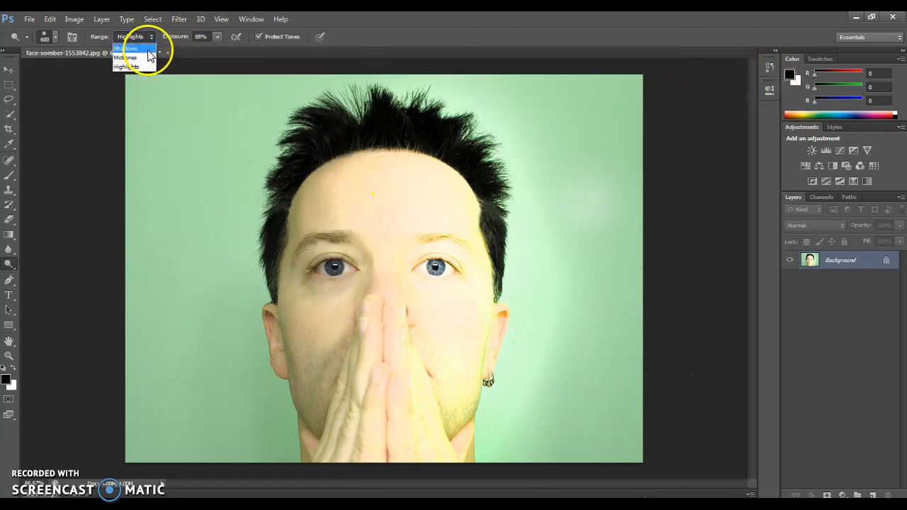
left_click(145, 46)
left_click(462, 275)
left_click(457, 405)
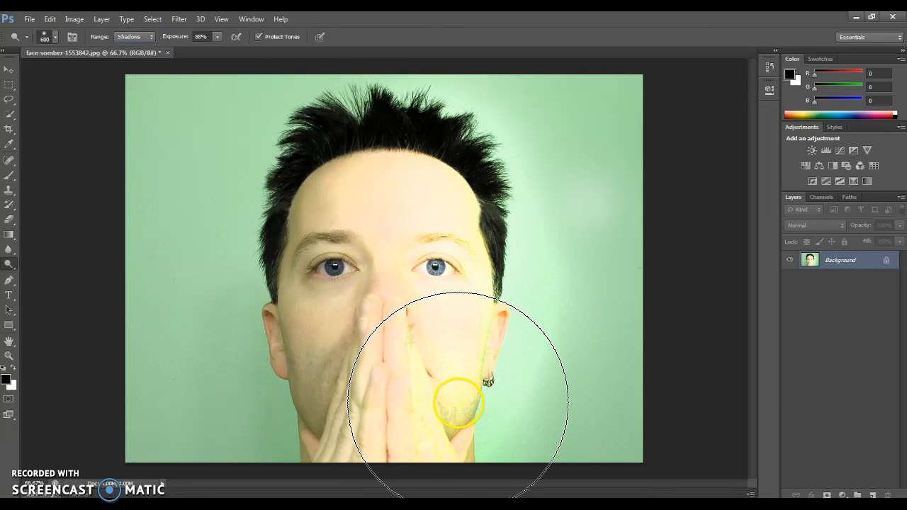
left_click(472, 206)
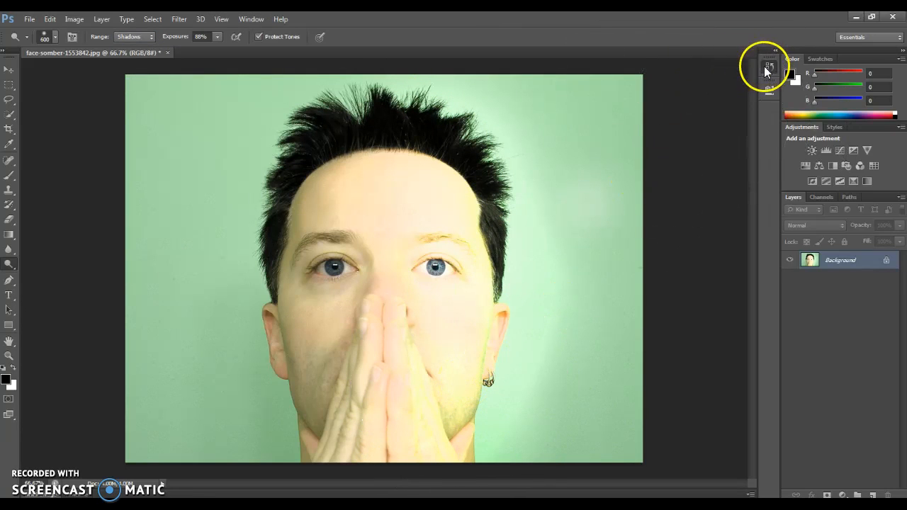
Show the edit history and enlarge its list so that all recorded edits fit
left_click(764, 66)
left_click_drag(754, 121, 744, 401)
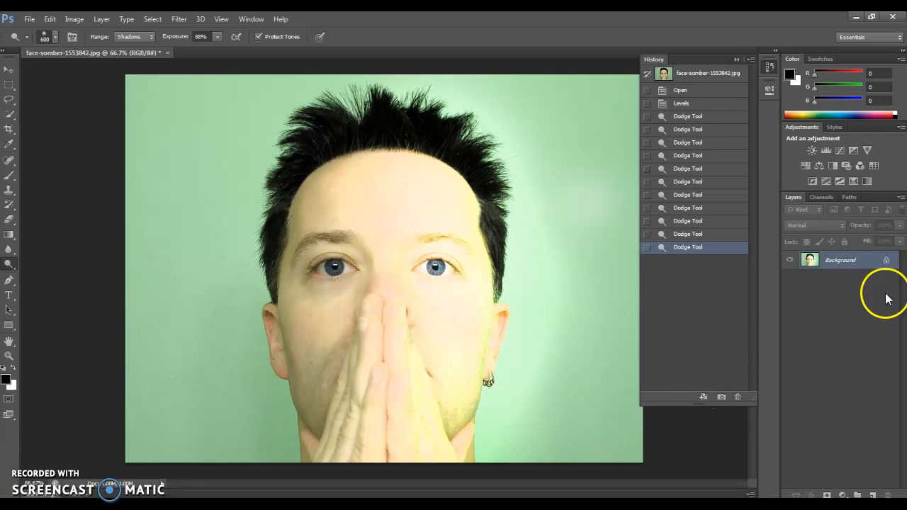
right_click(841, 262)
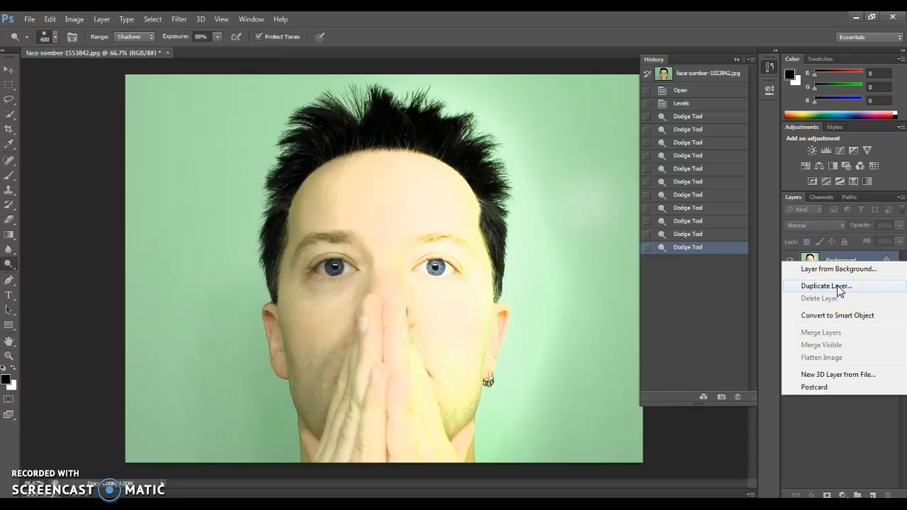
left_click(839, 291)
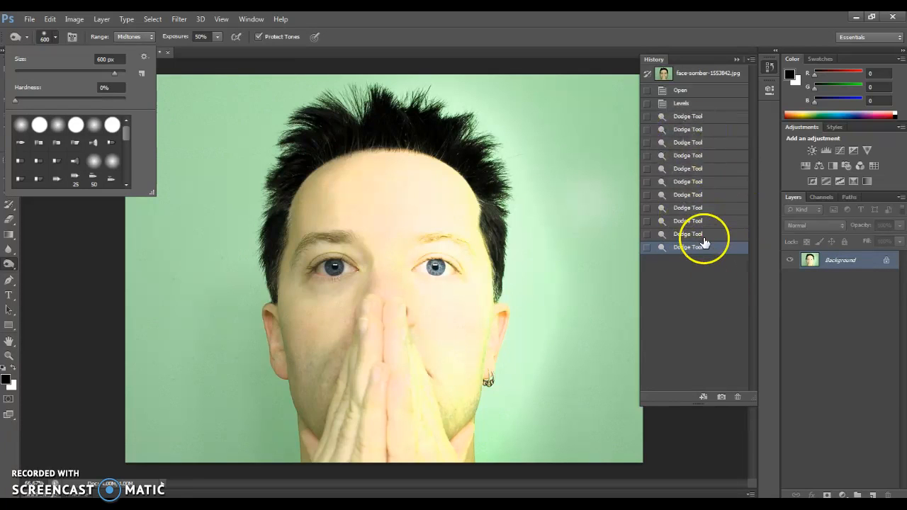
Activate the Burn tool with the 600 px soft brush and set its exposure to 83%
left_click(8, 267)
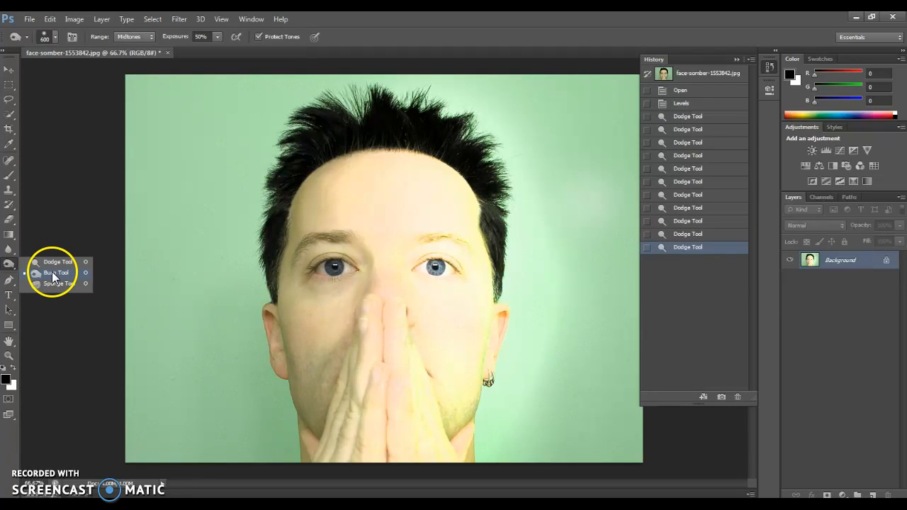
left_click(53, 273)
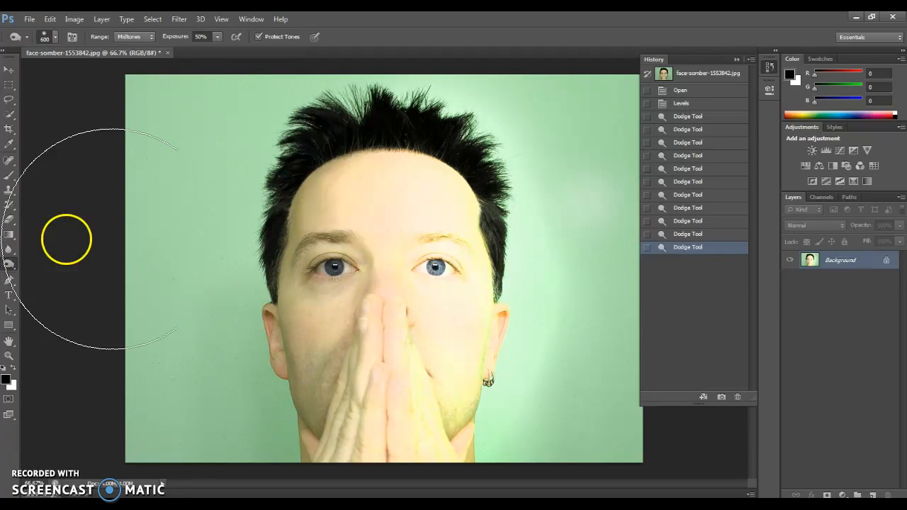
left_click(45, 37)
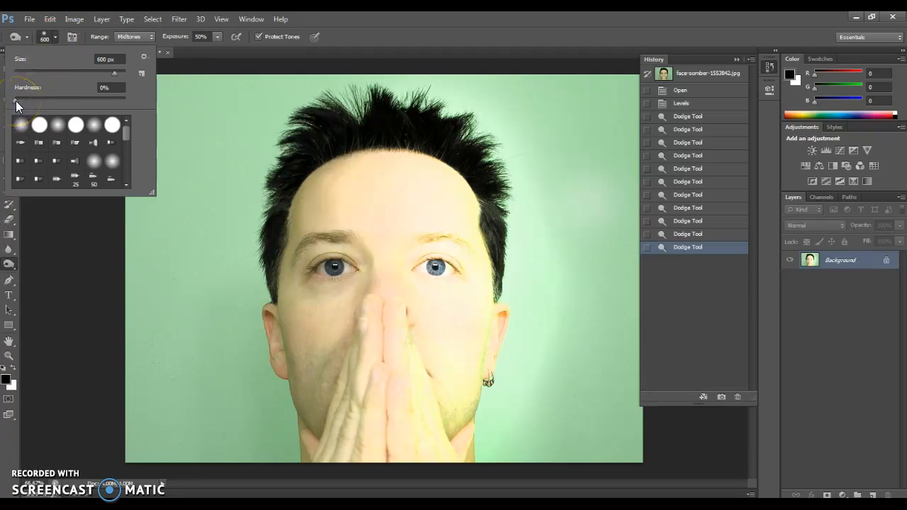
left_click(218, 38)
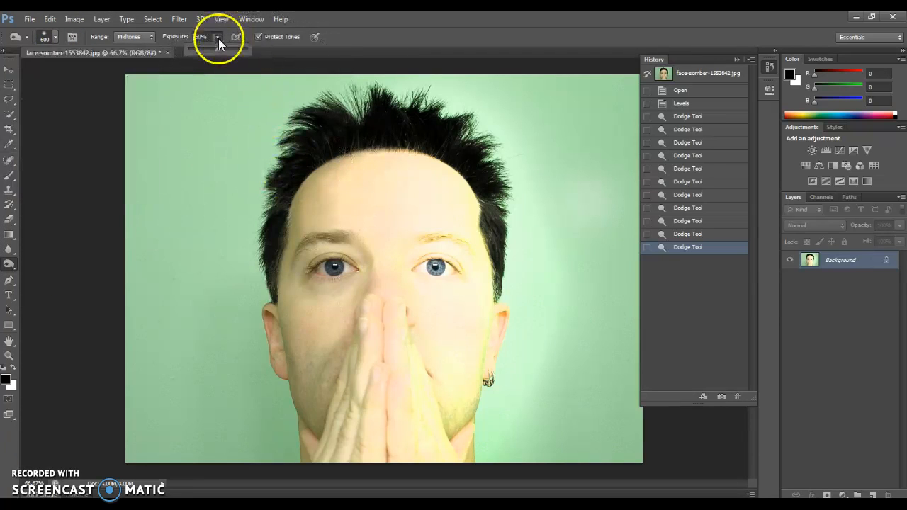
left_click_drag(219, 49, 235, 49)
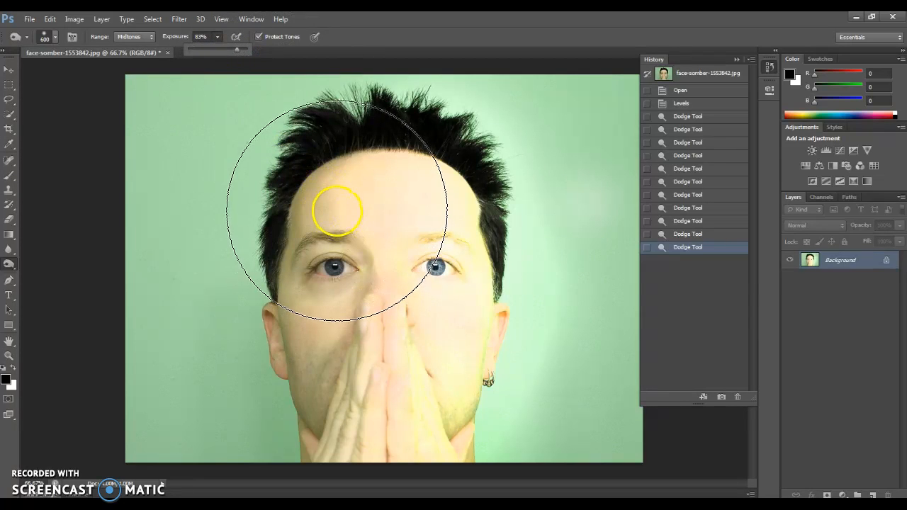
Burn the midtones over the left half of the face in the photo, covering forehead, cheek and jaw
left_click(333, 209, "alt")
left_click(305, 301, "alt")
left_click(314, 362, "alt")
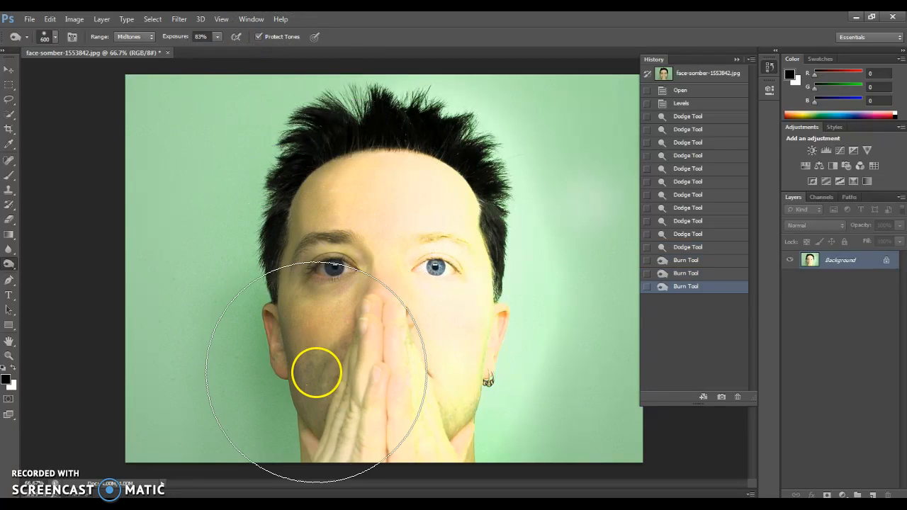
left_click(318, 400, "alt")
left_click(343, 166, "alt")
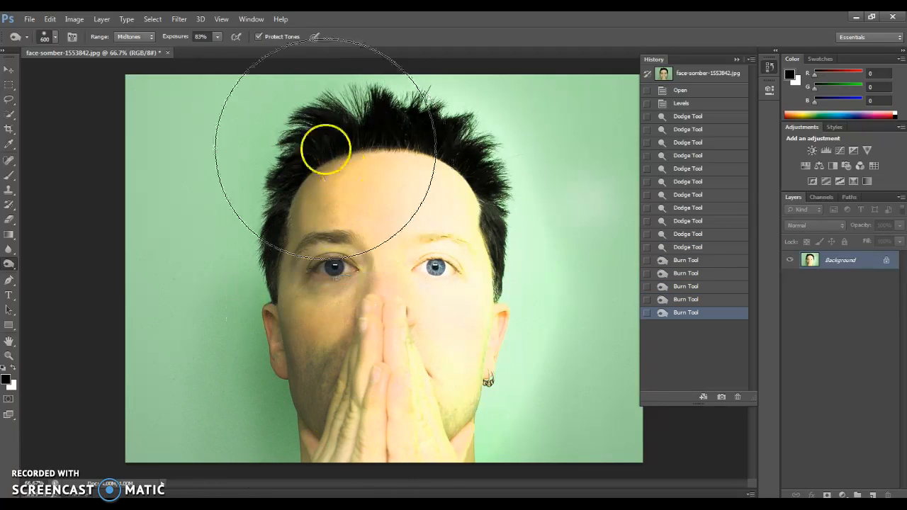
Switch the burning range to Shadows and darken the left side of the forehead, eye area and cheek
left_click(149, 37)
left_click(142, 59)
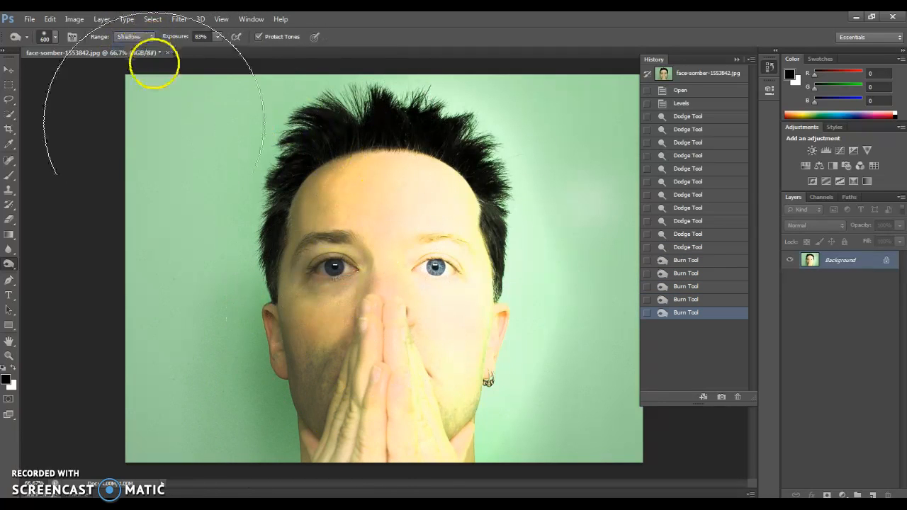
left_click(335, 211, "alt")
left_click(319, 287)
left_click(319, 348)
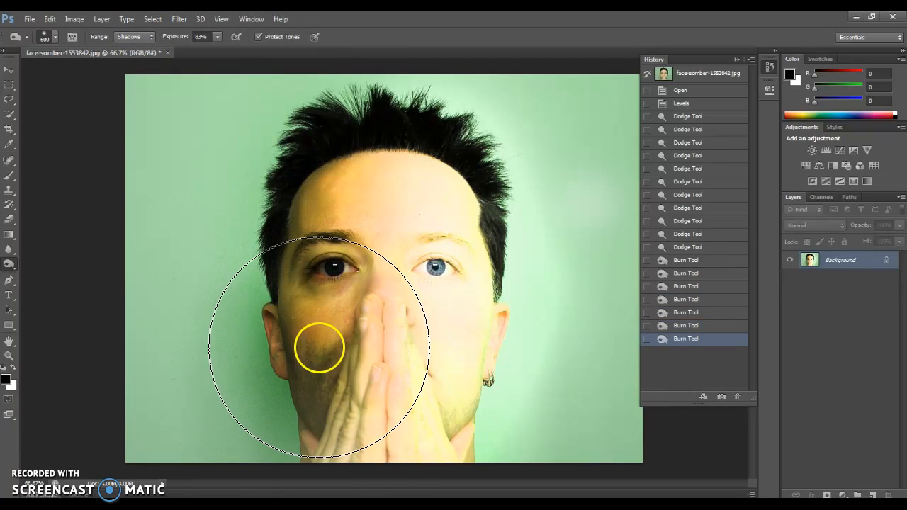
Switch the burning range to Highlights and darken the eye area, cheek and jaw on the left half of the face
left_click(338, 417)
left_click(151, 37)
left_click(147, 63)
left_click(333, 268)
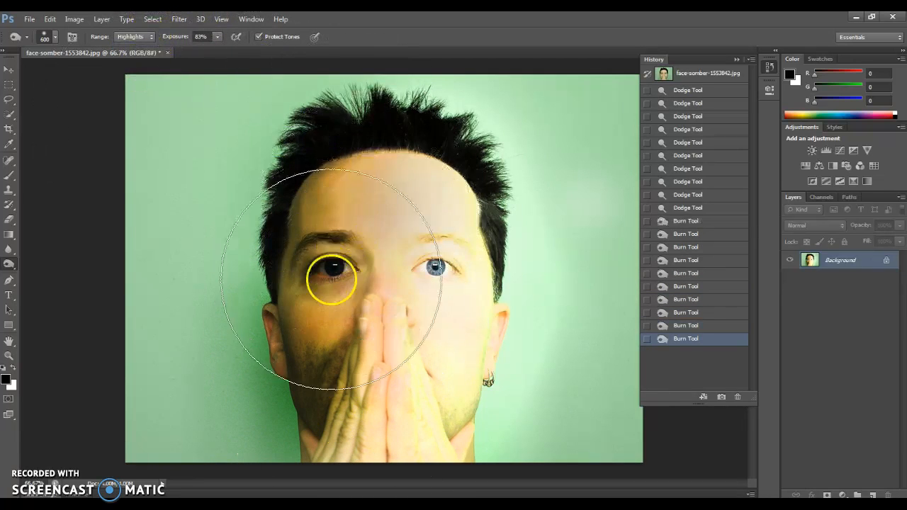
left_click(332, 295)
left_click(339, 401)
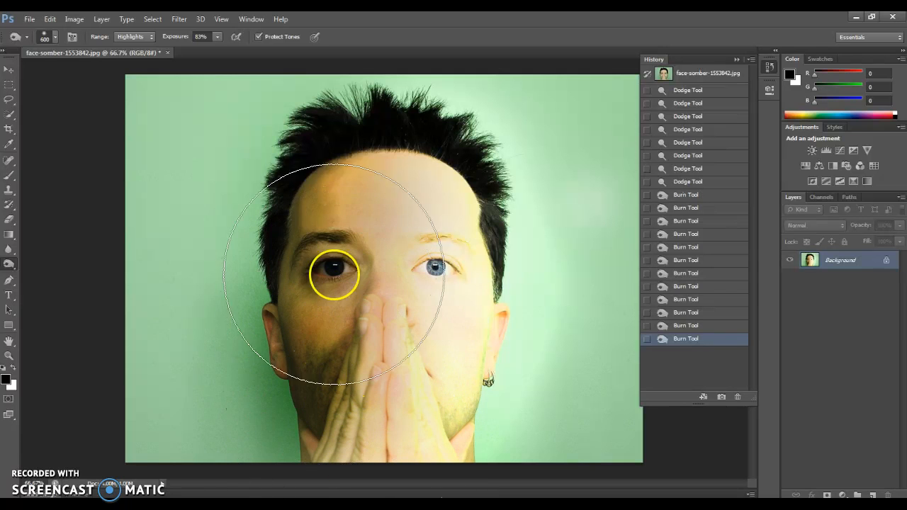
mouse_move(318, 386)
left_mouse_down()
mouse_move(312, 269)
mouse_move(374, 215)
mouse_move(392, 430)
left_mouse_up()
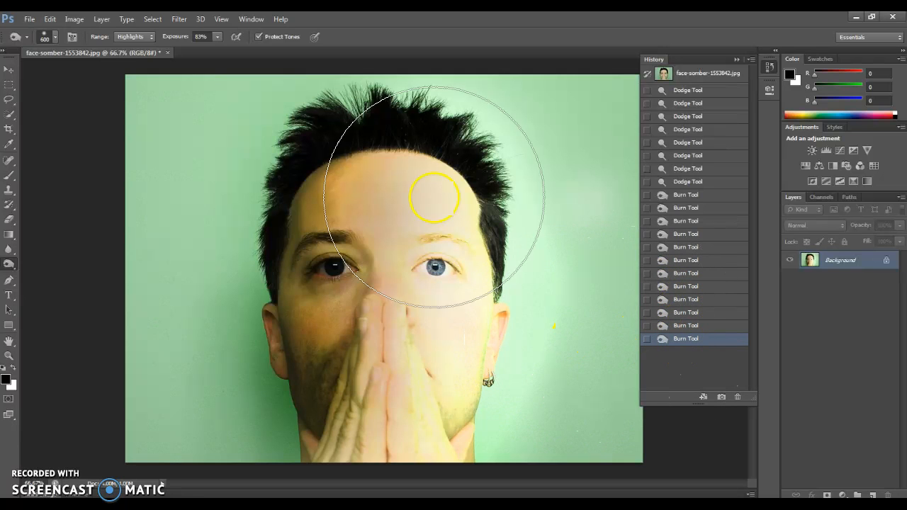
Revert the photo to its last saved version, discarding all the Levels, dodge and burn edits
left_click(27, 22)
left_click(50, 190)
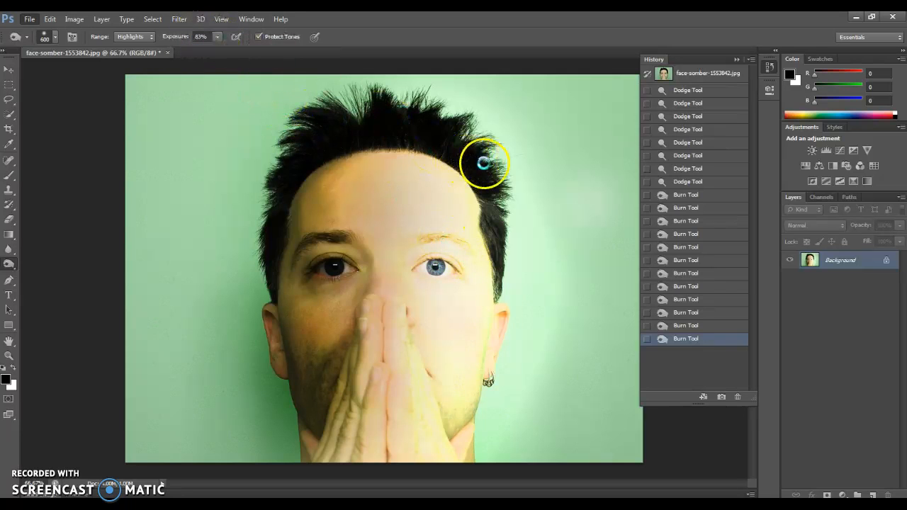
key("F12")
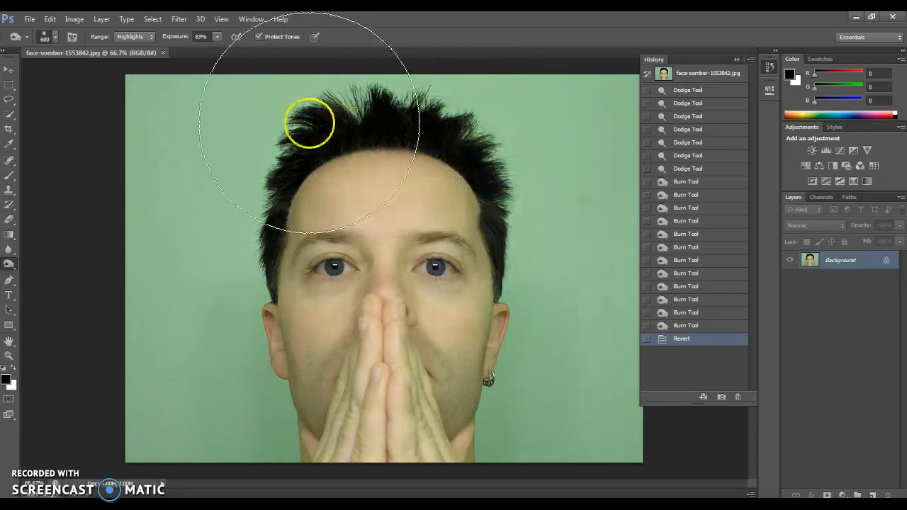
Activate the Dodge tool and set its exposure to 18% and its range to Highlights
left_click_drag(10, 268, 43, 260)
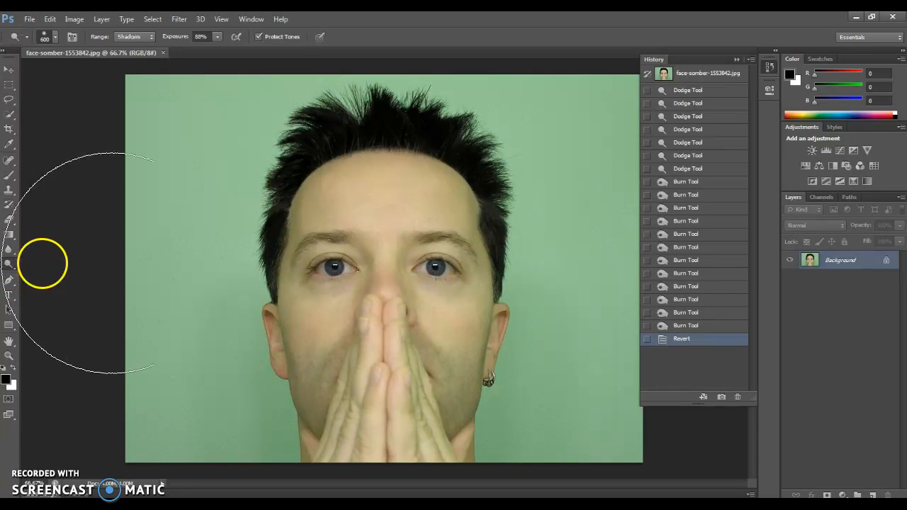
left_click(215, 38)
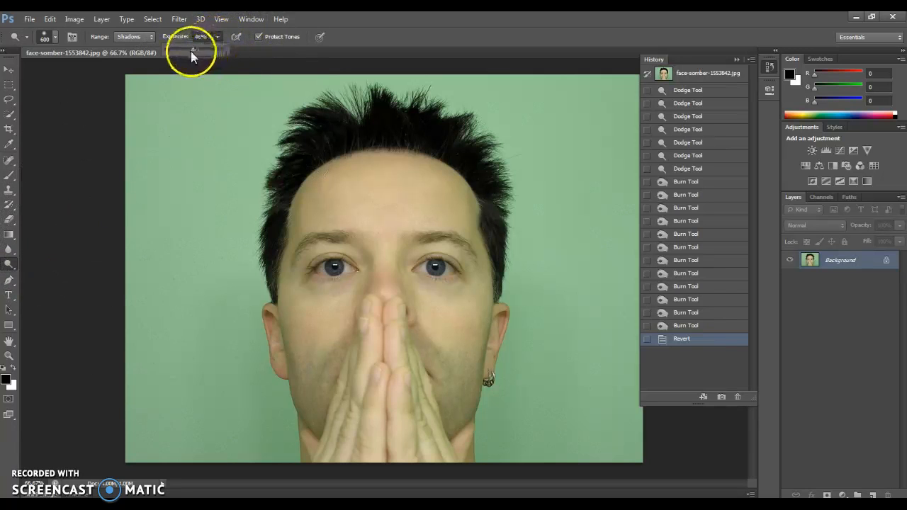
left_click_drag(175, 54, 176, 53)
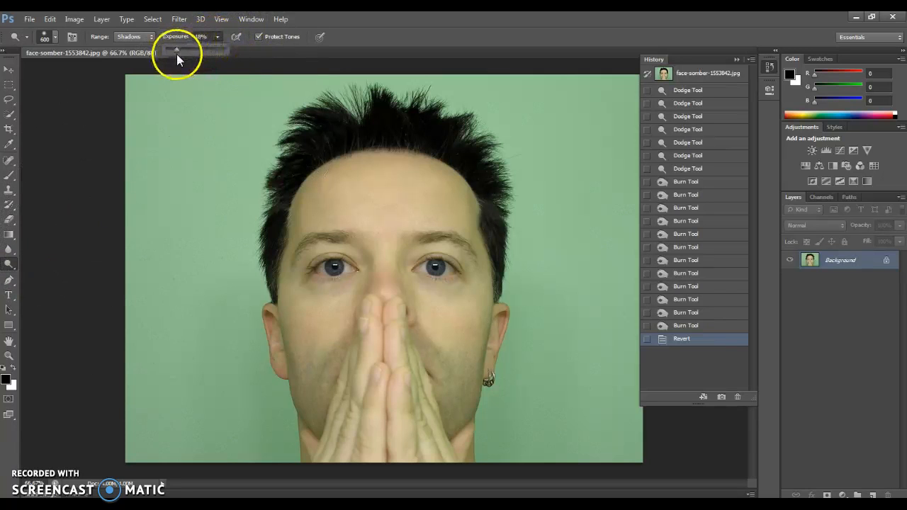
left_click(148, 37)
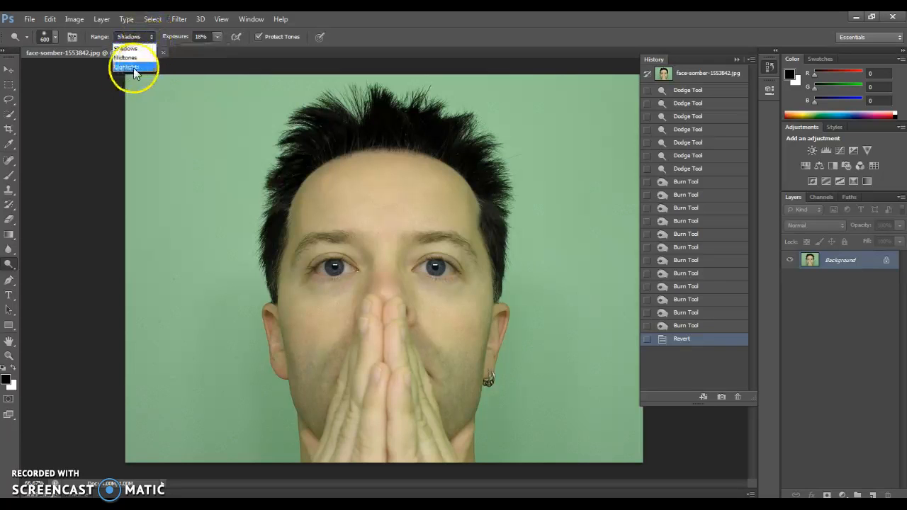
left_click(128, 67)
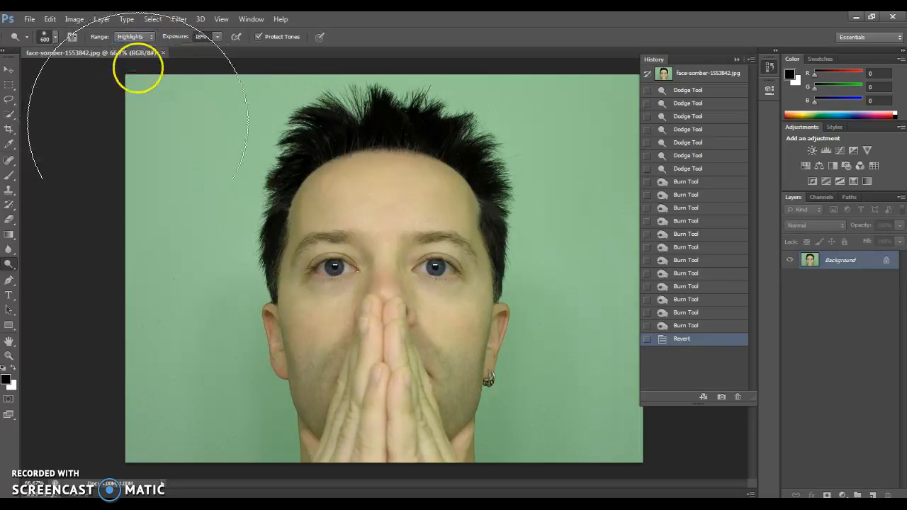
Dodge the highlights over the right half of the face in the photo, covering forehead, cheek and jaw
mouse_move(430, 199)
left_mouse_down()
mouse_move(411, 190)
mouse_move(421, 192)
left_mouse_up()
left_click(476, 226)
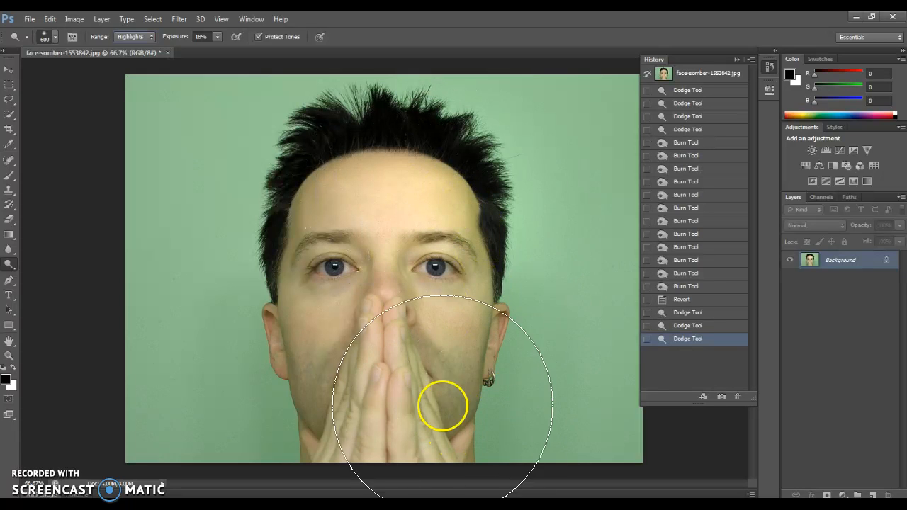
left_click(453, 325)
left_click(480, 401)
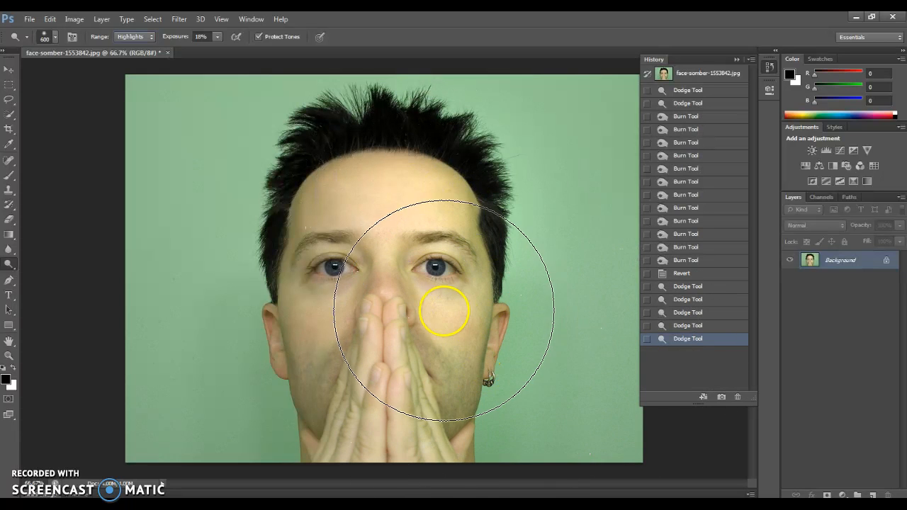
left_click(442, 313)
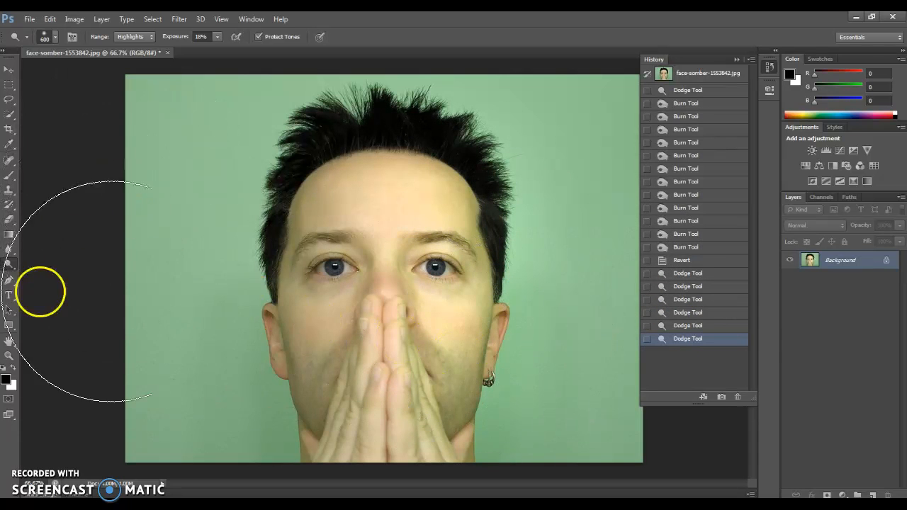
Activate the Burn tool and set its exposure to 18% and its range to Shadows
right_click(8, 265)
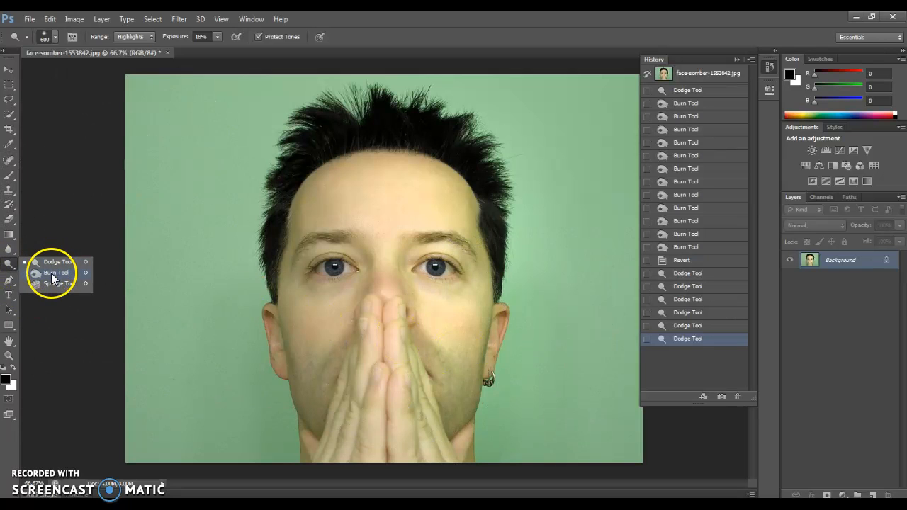
left_click(53, 273)
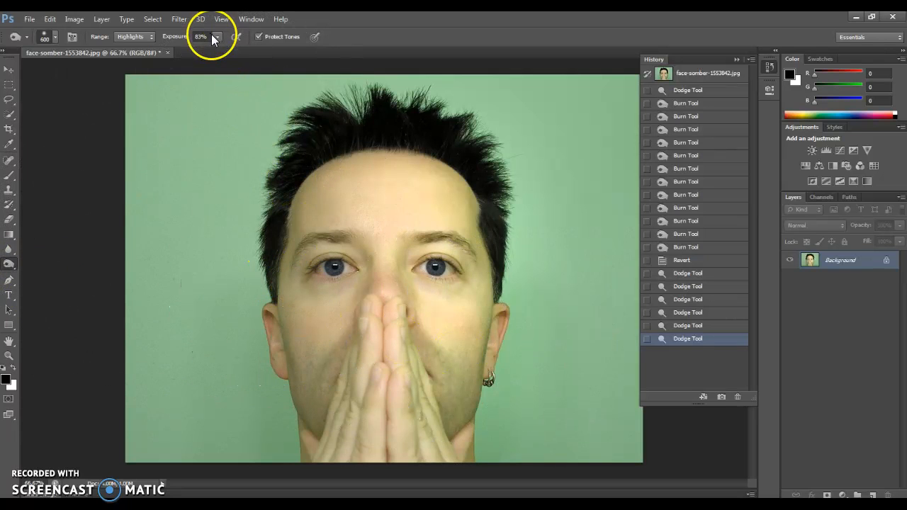
left_click(151, 36)
left_click(127, 52)
Burn the shadows over the left half of the face from the forehead past the eye and cheek to the jaw
left_click_drag(310, 274, 300, 287)
left_click(299, 313)
left_click(304, 343)
left_click(322, 398)
left_click(335, 409)
left_click(297, 208)
left_click(312, 184)
left_click(305, 248)
left_click(308, 342)
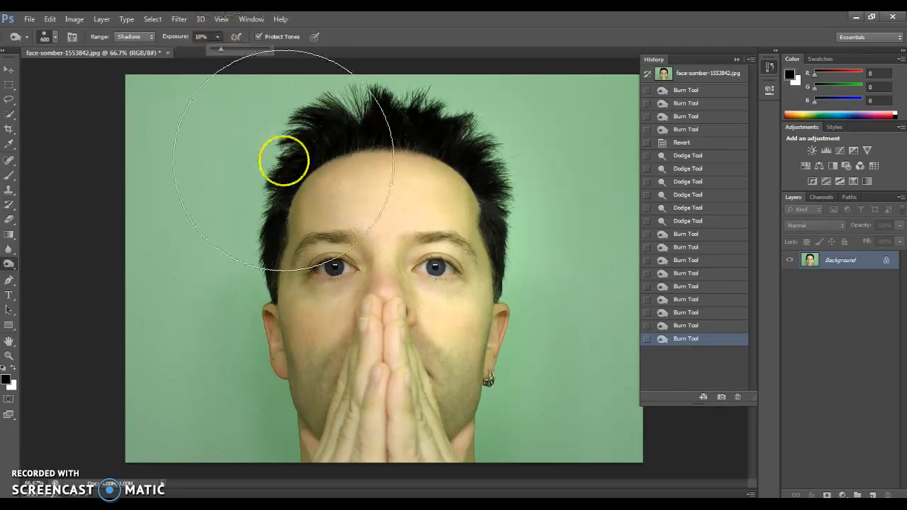
left_click(310, 278)
left_click(291, 405)
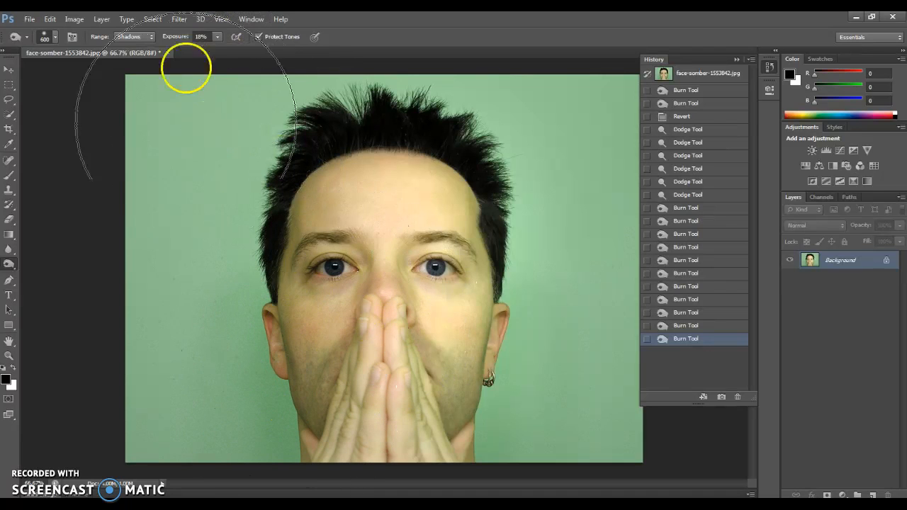
Switch the burning range to Midtones and darken the left side of the forehead, eye area, cheek and jaw
left_click(138, 36)
left_click(139, 54)
left_click(305, 245)
left_click(305, 175)
left_click(300, 313)
left_click(306, 386)
left_click(328, 420)
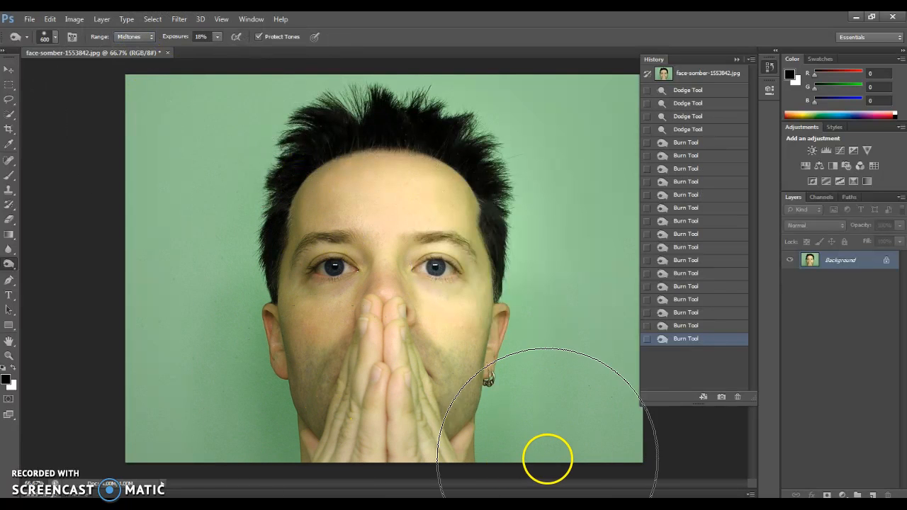
left_click(318, 193)
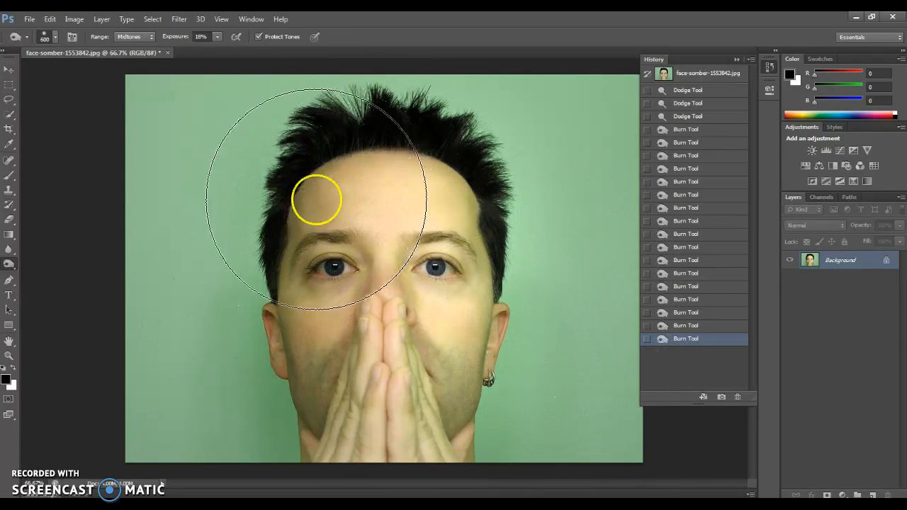